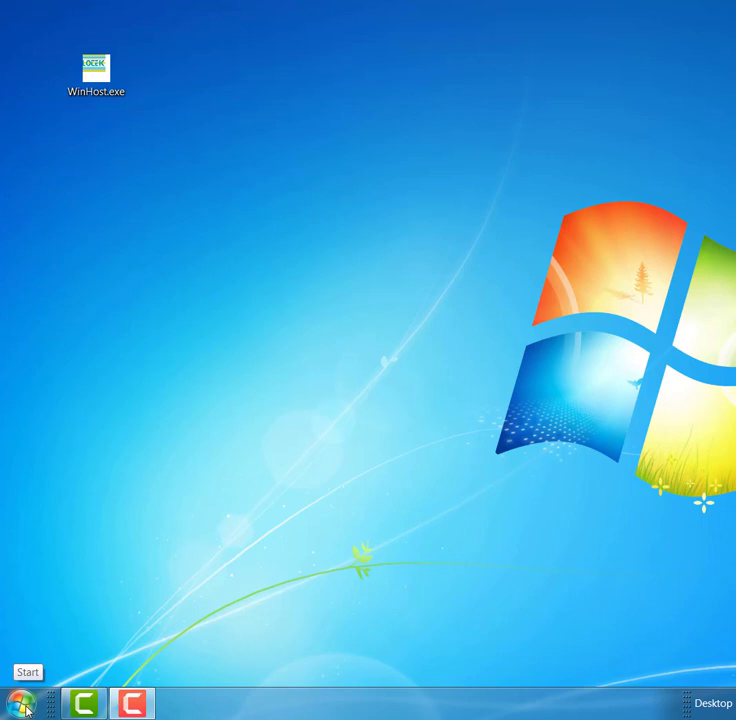
# Open the Windows Control Panel.
pyautogui.click(22, 704)
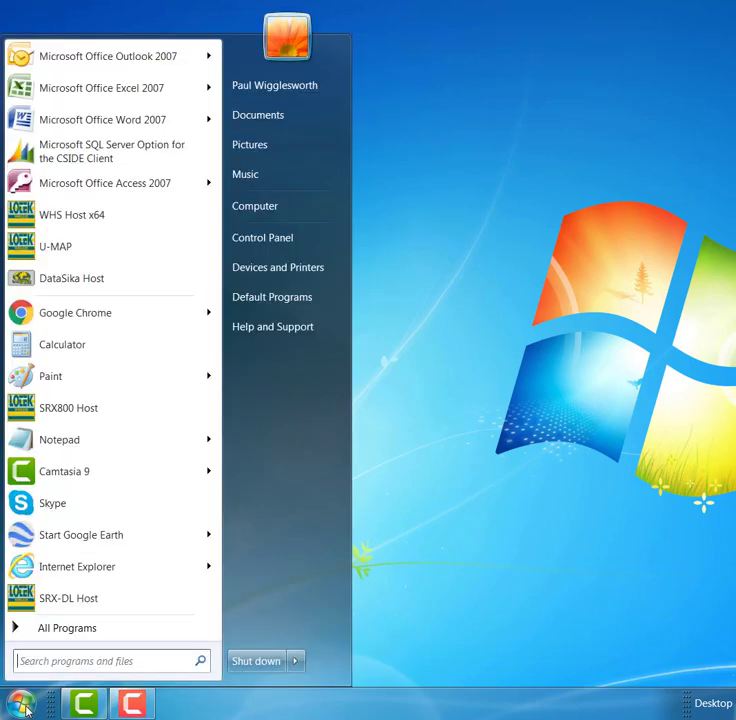
pyautogui.click(258, 244)
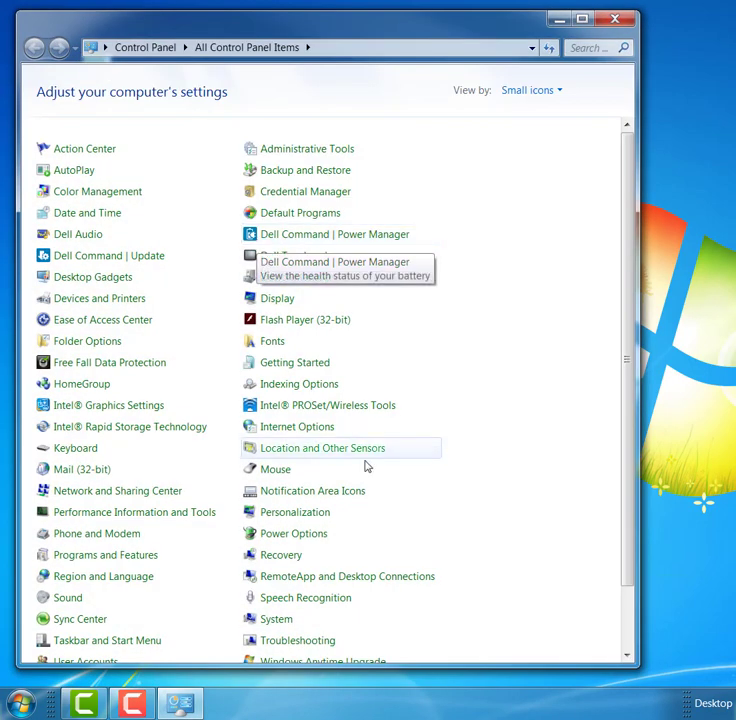
# Switch the Control Panel view to Category and return it to Small icons.
pyautogui.click(559, 95)
pyautogui.click(541, 113)
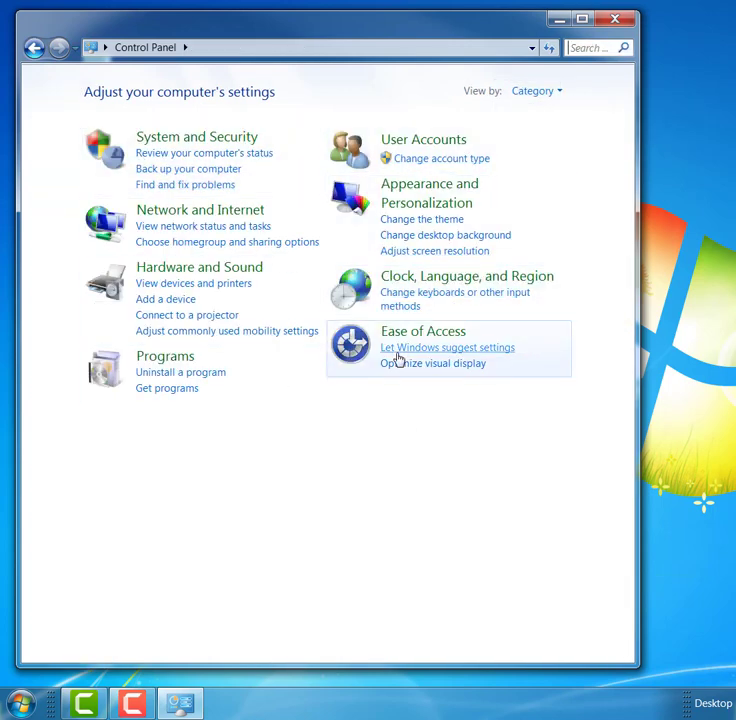
pyautogui.click(560, 95)
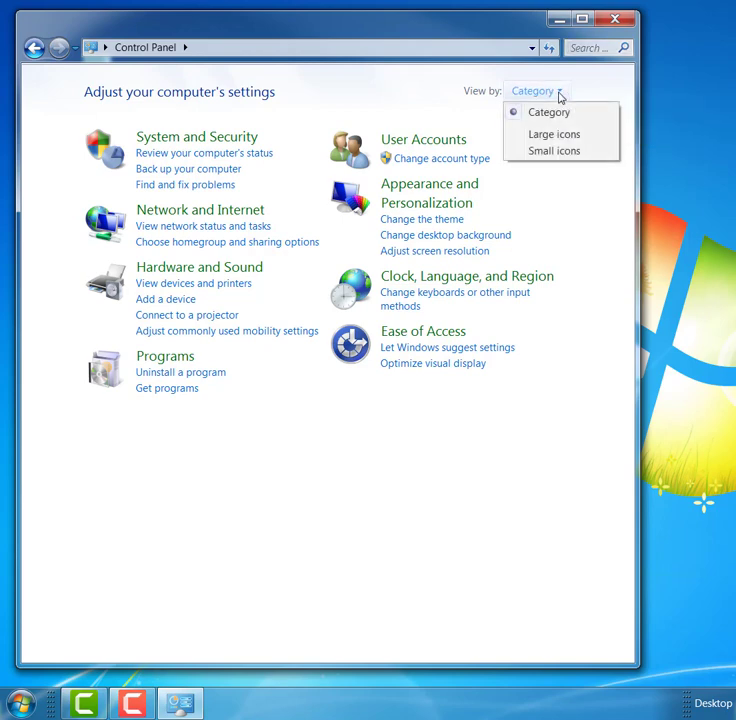
pyautogui.click(532, 153)
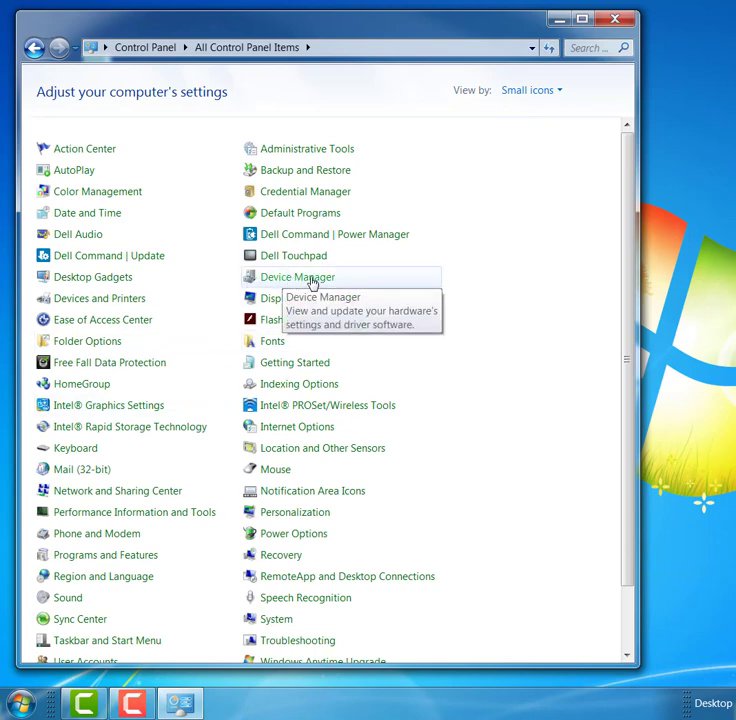
# Check in Device Manager which COM port the Prolific USB-to-Serial adapter uses, and close Device Manager and the Control Panel.
pyautogui.click(312, 283)
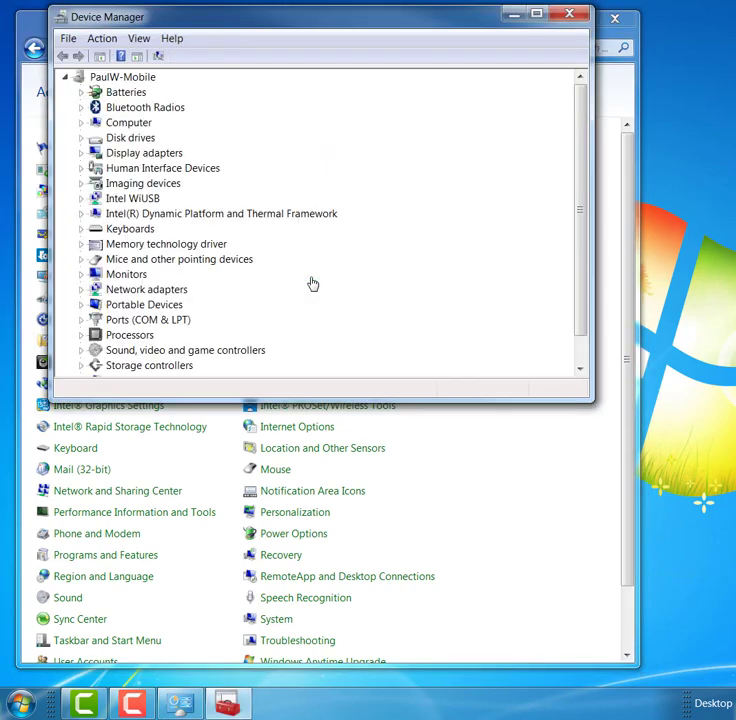
pyautogui.moveTo(194, 403); pyautogui.dragTo(175, 529)
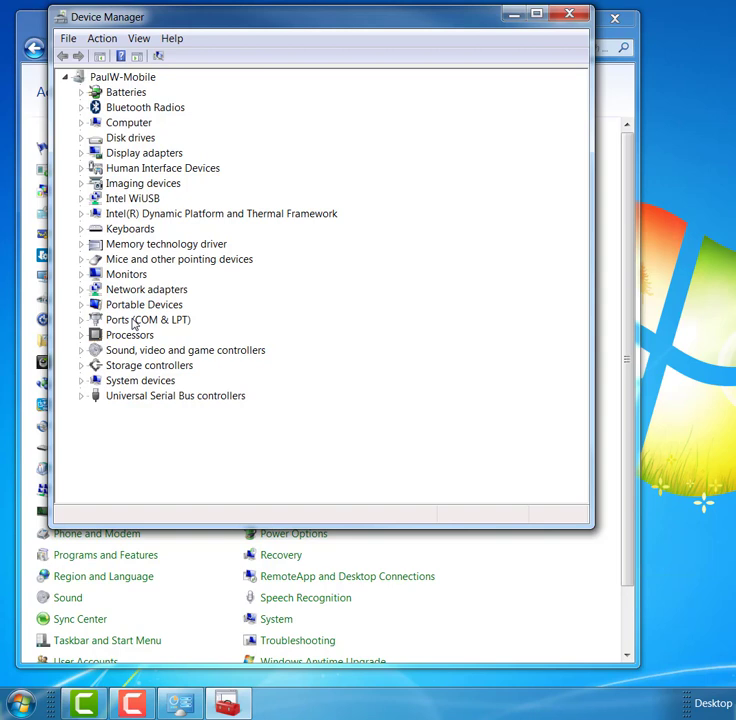
pyautogui.click(81, 320)
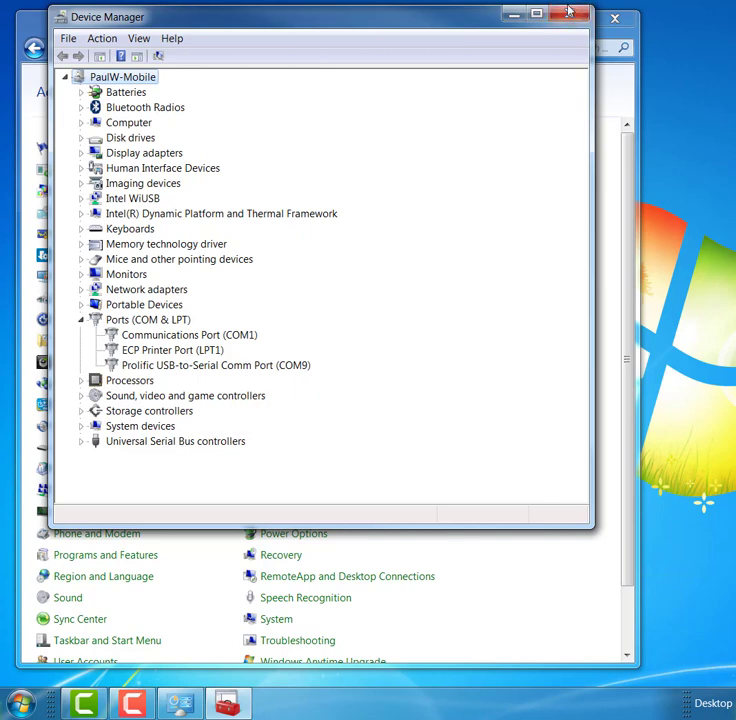
pyautogui.click(568, 17)
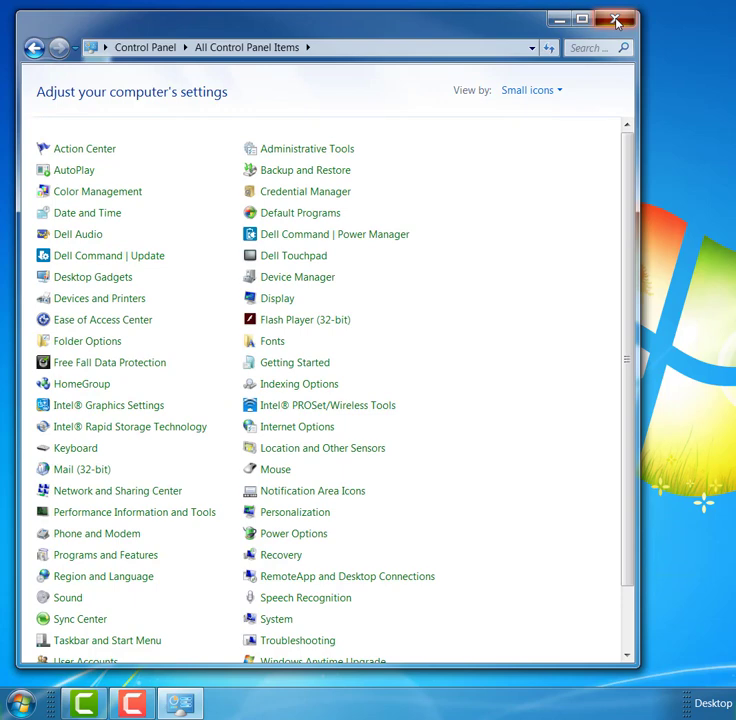
pyautogui.click(615, 21)
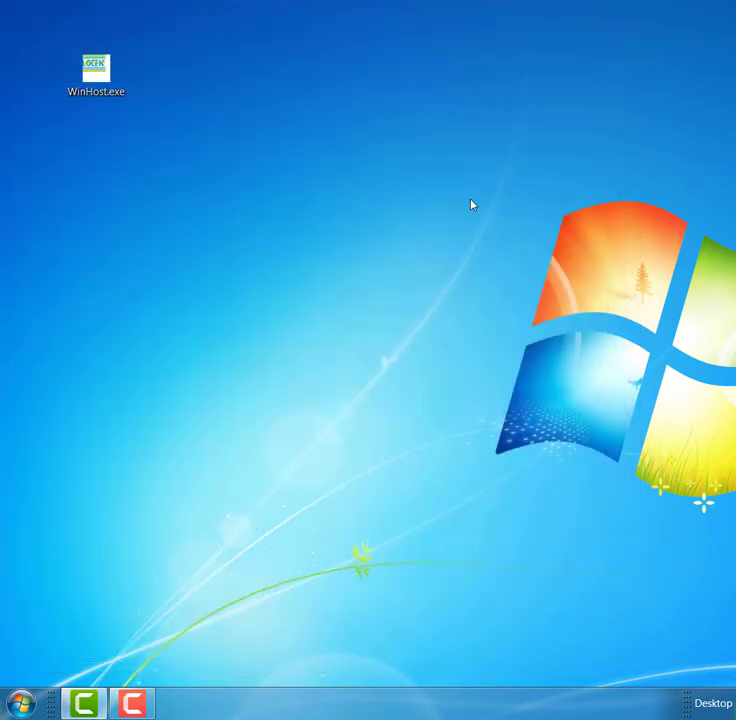
# Launch WinHost from the desktop and create the new settings file WinHost.cfg there.
pyautogui.doubleClick(100, 82)
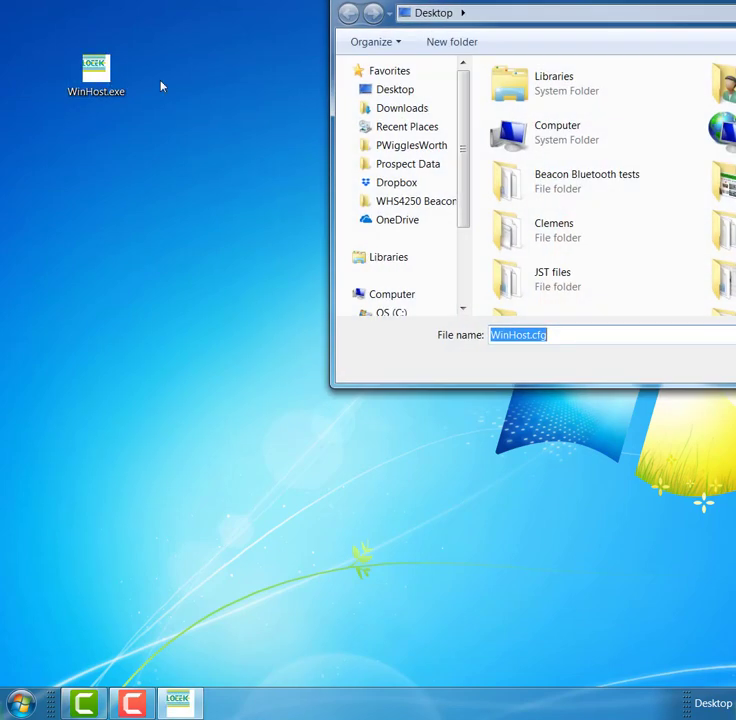
pyautogui.moveTo(550, 1); pyautogui.dragTo(248, 125)
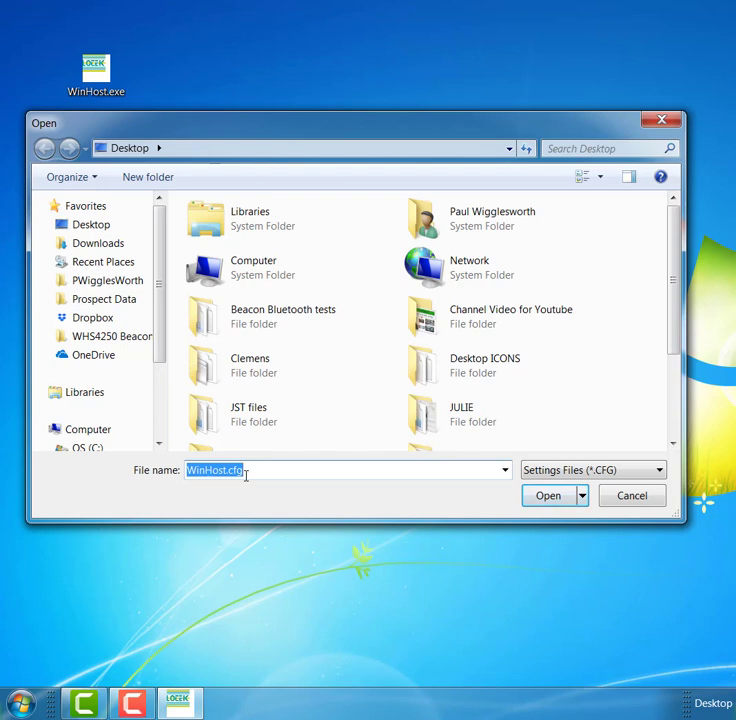
pyautogui.click(555, 503)
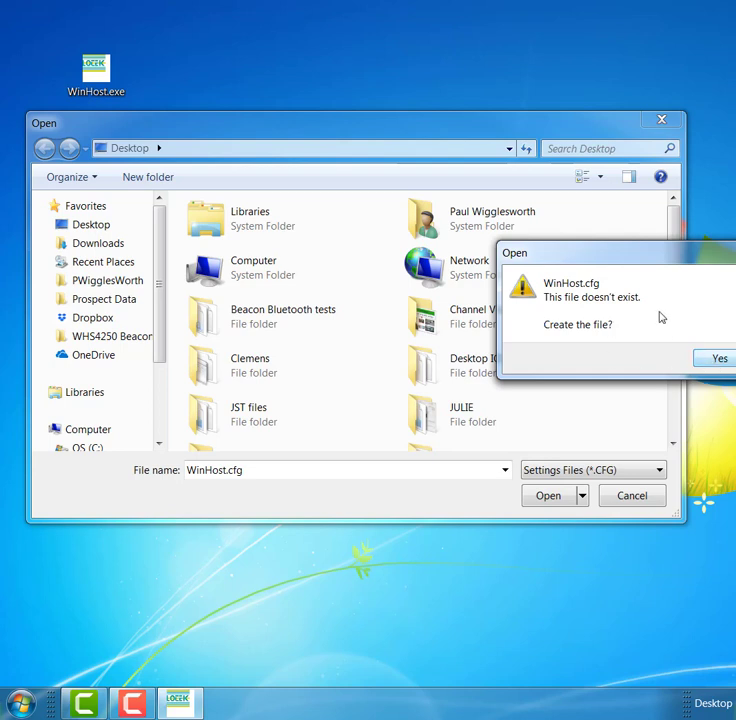
pyautogui.moveTo(637, 254); pyautogui.dragTo(384, 251)
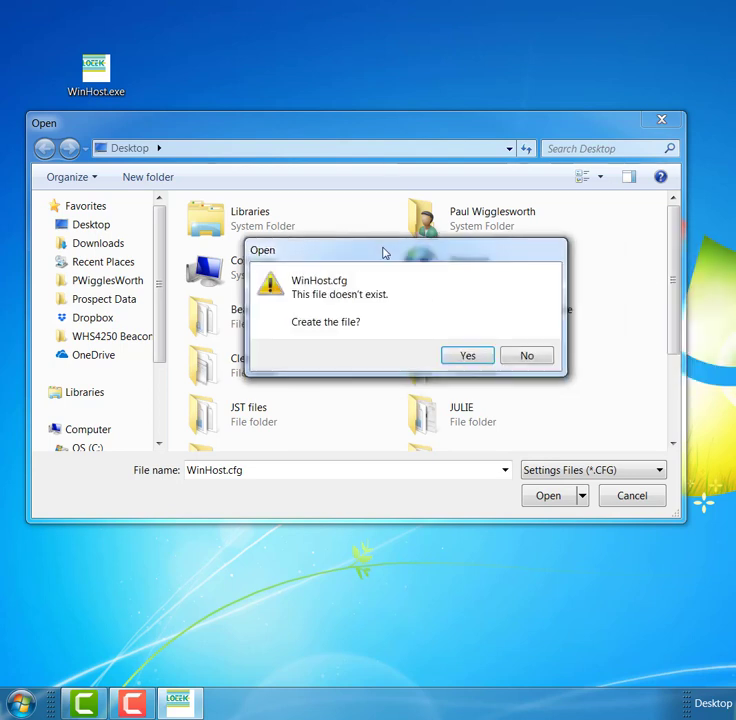
pyautogui.click(467, 357)
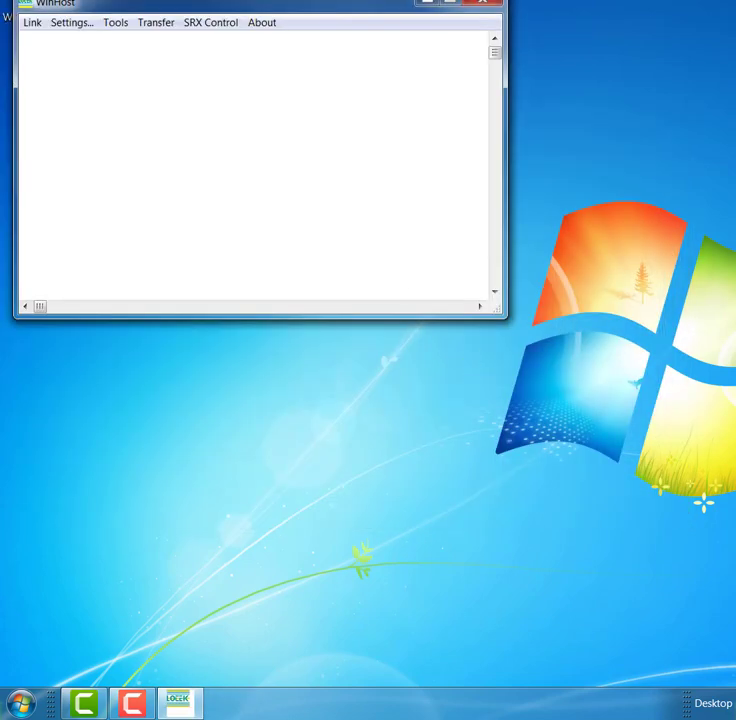
pyautogui.moveTo(258, 11); pyautogui.dragTo(303, 59)
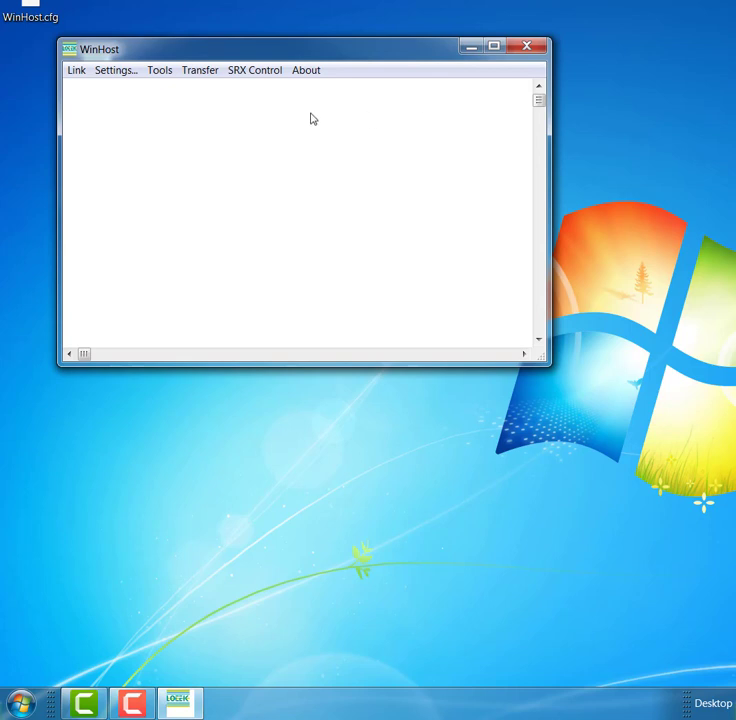
# Open the WinHost settings, allowing the search for installed modems and dismissing its message.
pyautogui.click(110, 77)
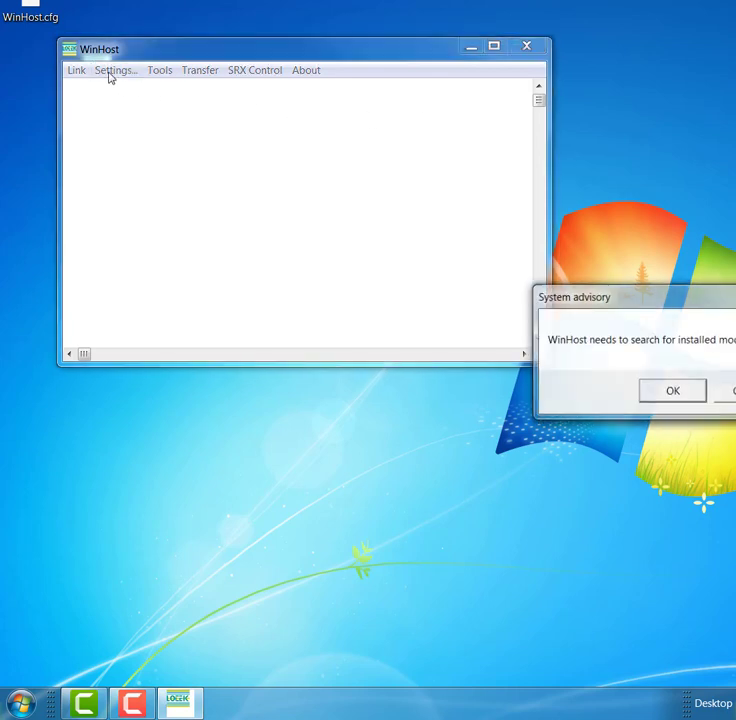
pyautogui.moveTo(606, 309); pyautogui.dragTo(290, 211)
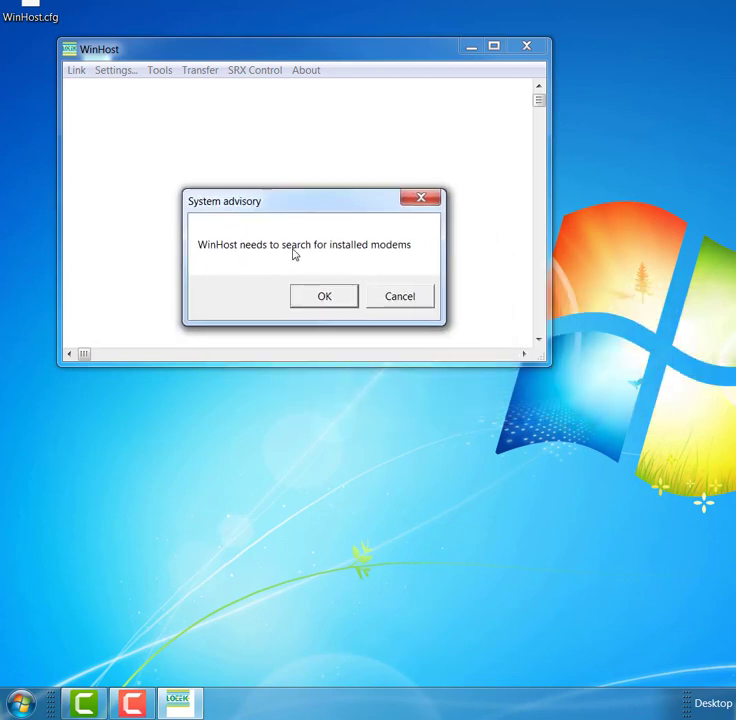
pyautogui.click(322, 300)
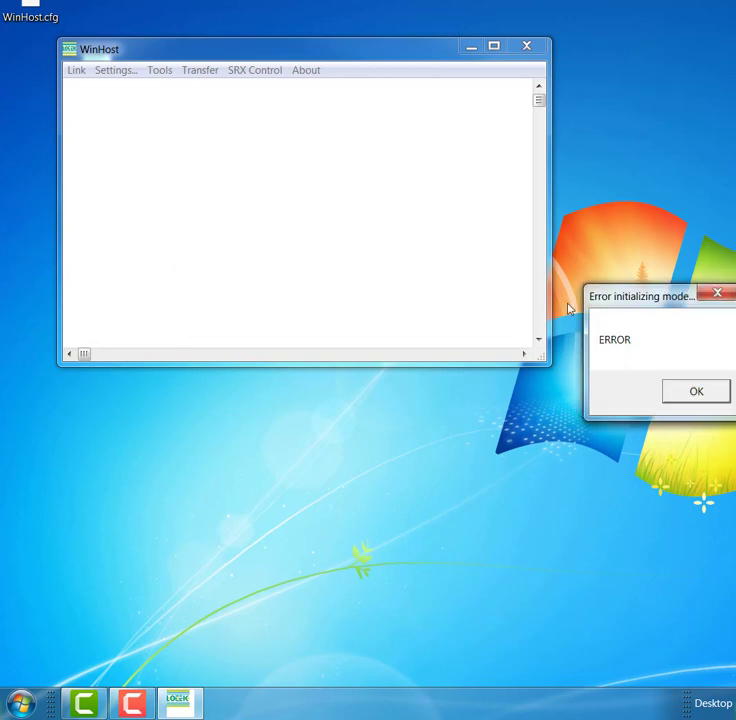
pyautogui.moveTo(633, 308); pyautogui.dragTo(289, 234)
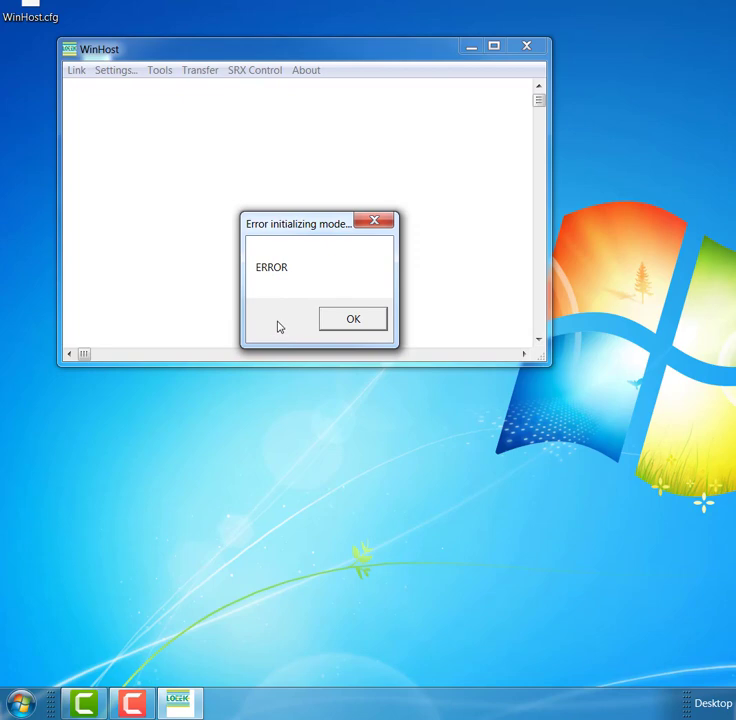
pyautogui.click(356, 322)
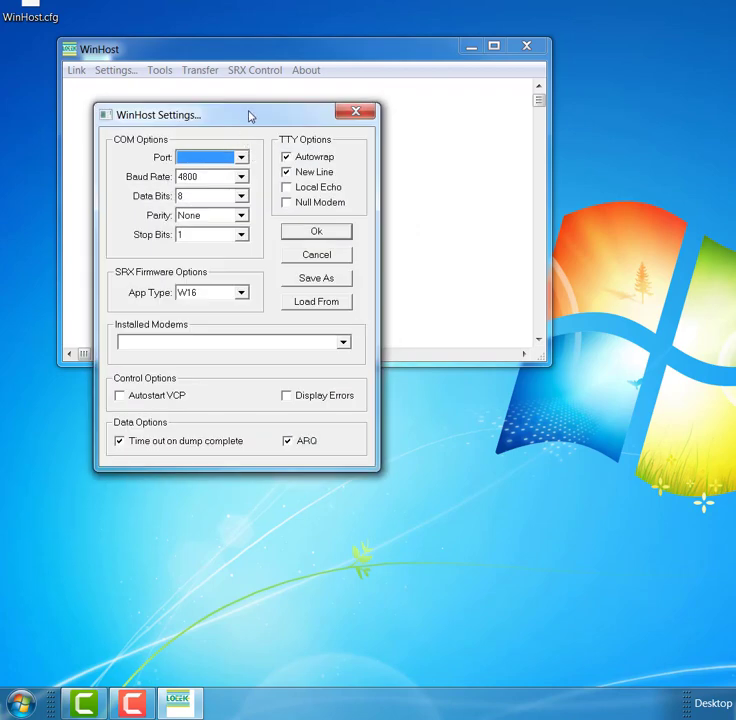
# Set the communication port to COM9 and look through the baud rates, keeping 4800.
pyautogui.moveTo(250, 116); pyautogui.dragTo(269, 118)
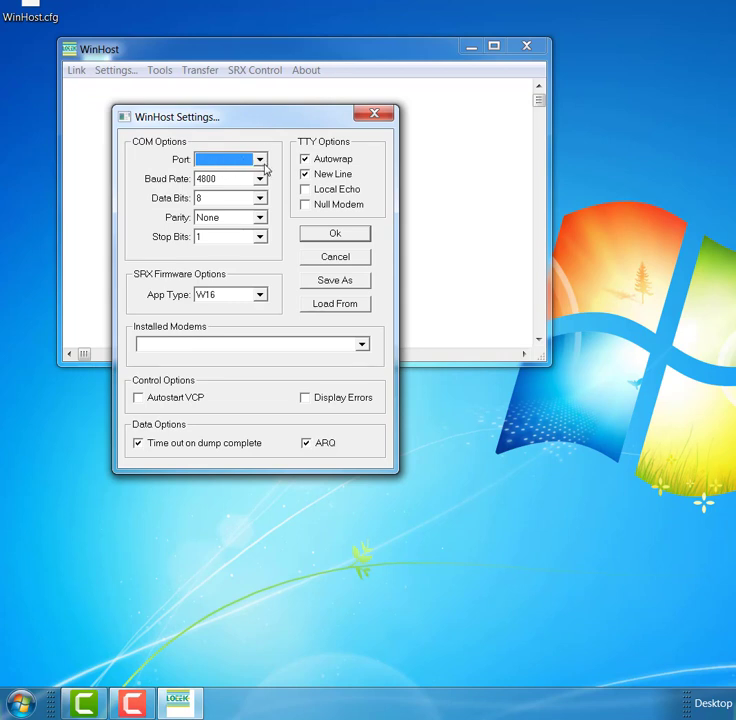
pyautogui.click(260, 160)
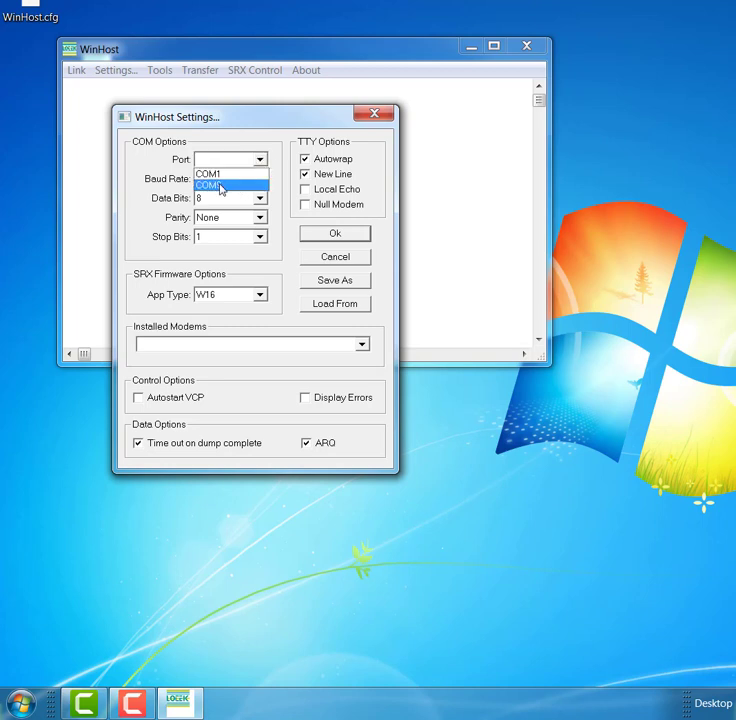
pyautogui.click(220, 186)
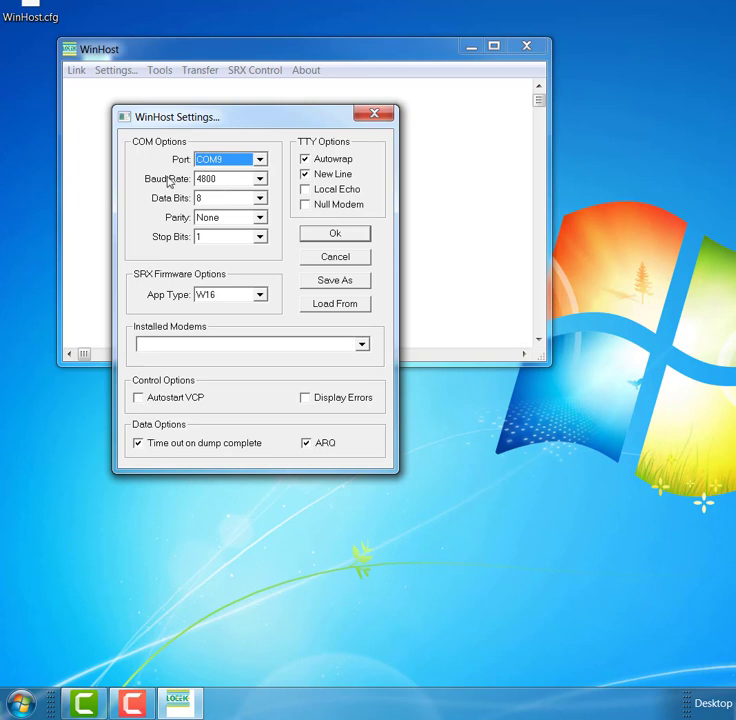
pyautogui.click(261, 180)
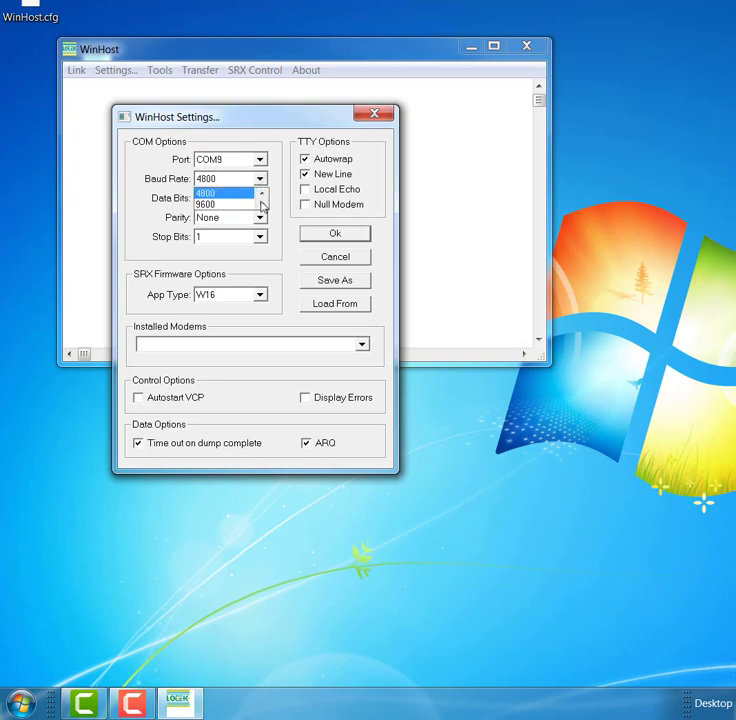
pyautogui.click(261, 204)
pyautogui.click(261, 204)
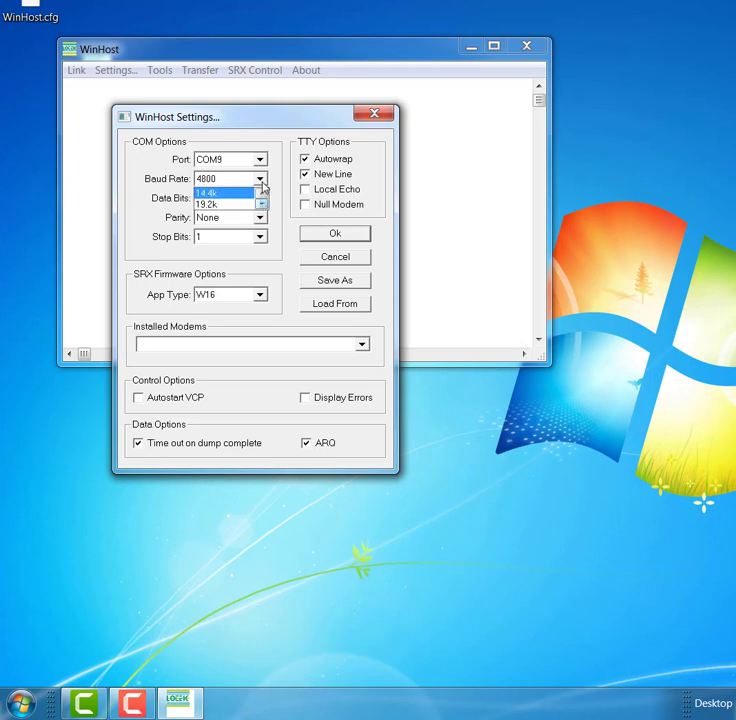
pyautogui.click(261, 181)
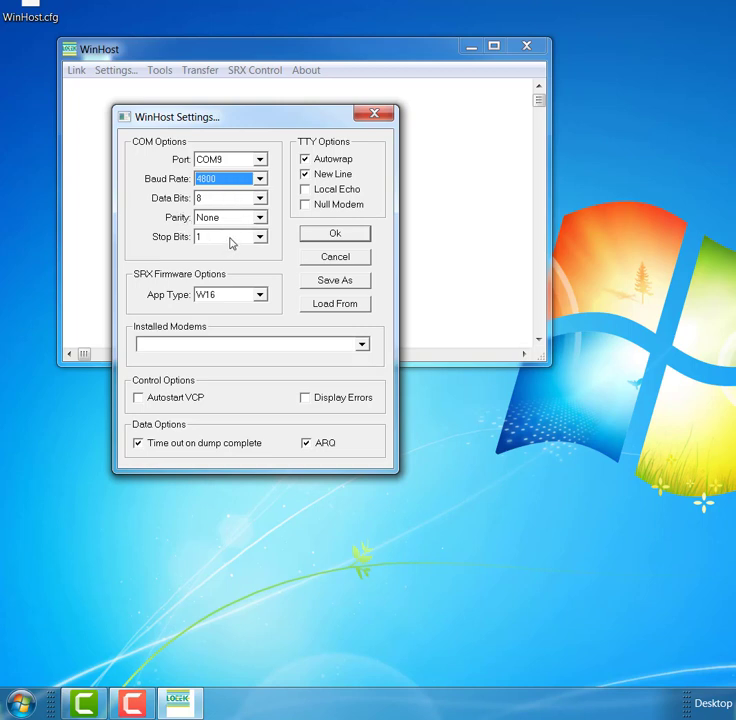
# Set the SRX firmware app type to W5, enable Null Modem and accept the settings.
pyautogui.click(260, 296)
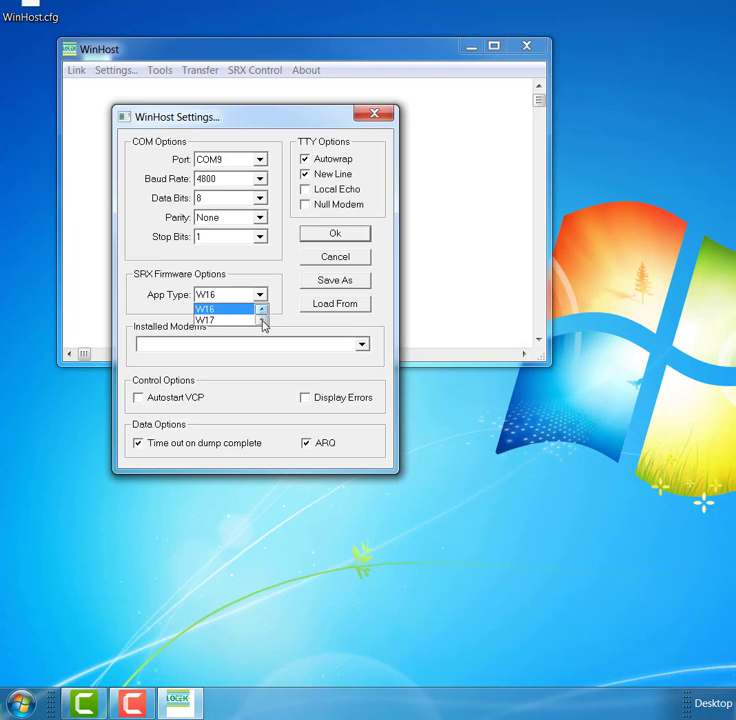
pyautogui.click(262, 321)
pyautogui.click(262, 321)
pyautogui.click(262, 321)
pyautogui.click(262, 321)
pyautogui.click(262, 321)
pyautogui.click(262, 321)
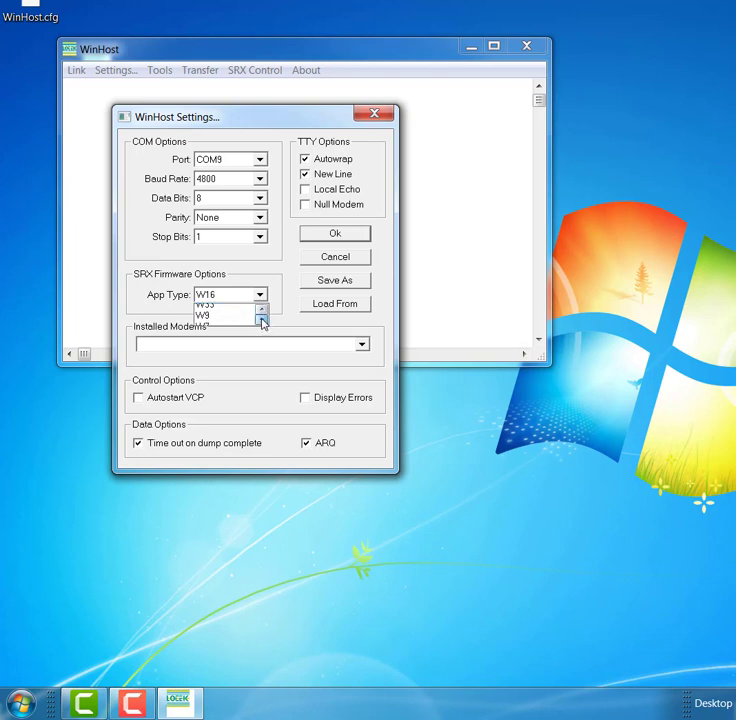
pyautogui.click(262, 321)
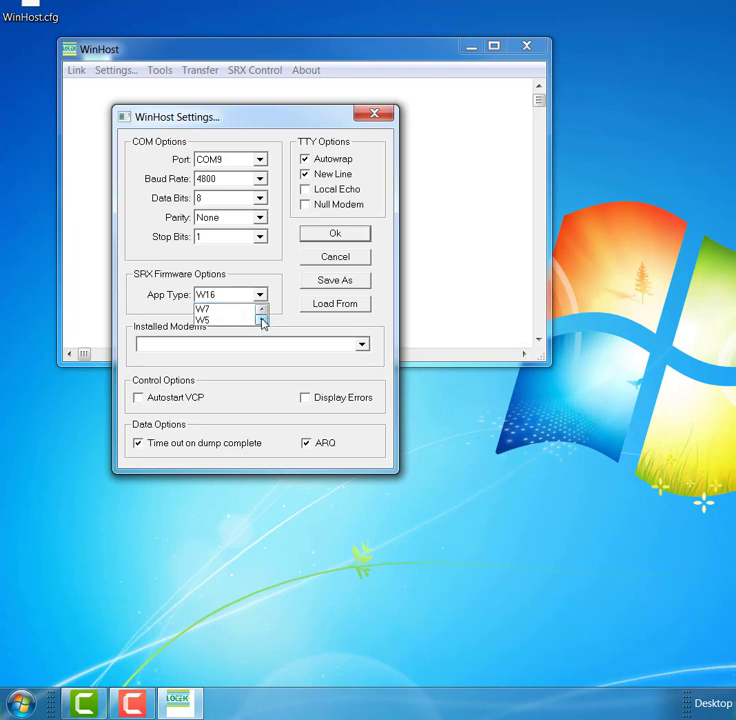
pyautogui.click(201, 321)
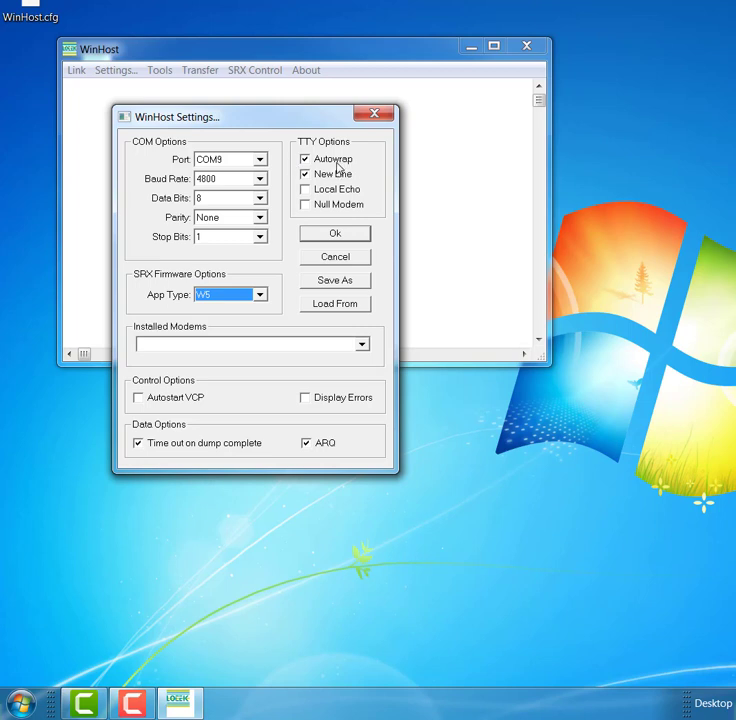
pyautogui.click(306, 207)
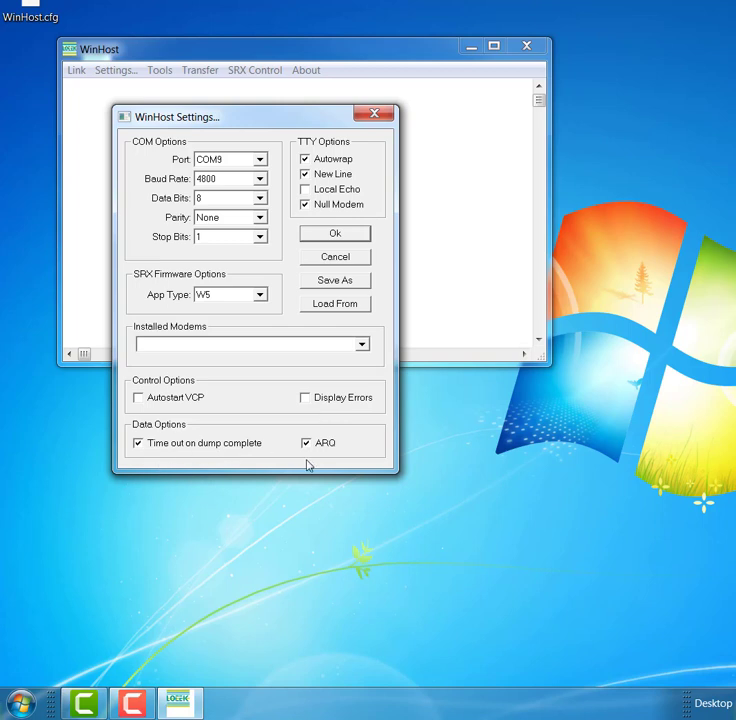
pyautogui.click(324, 237)
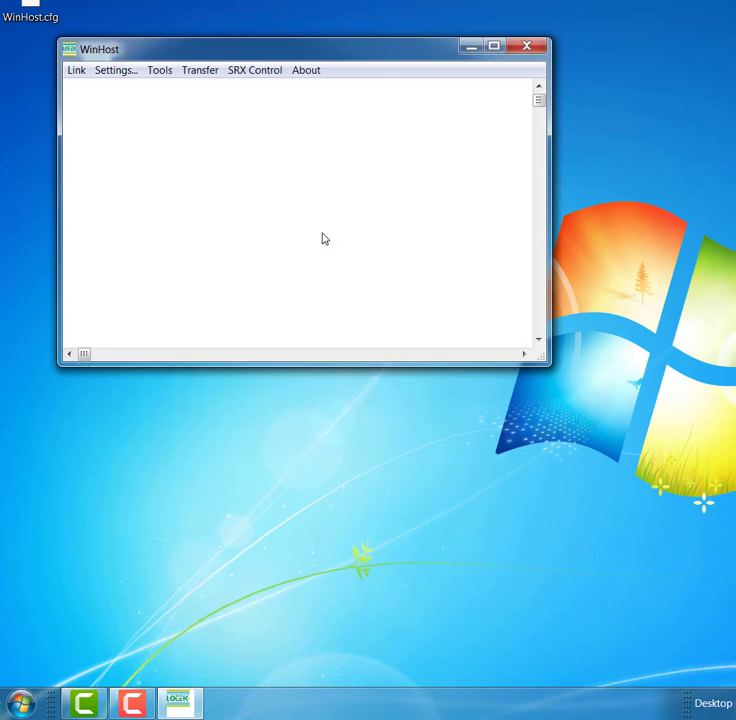
# Start capturing the SRX data to a new dump file named W5XG Dump on the desktop.
pyautogui.click(200, 72)
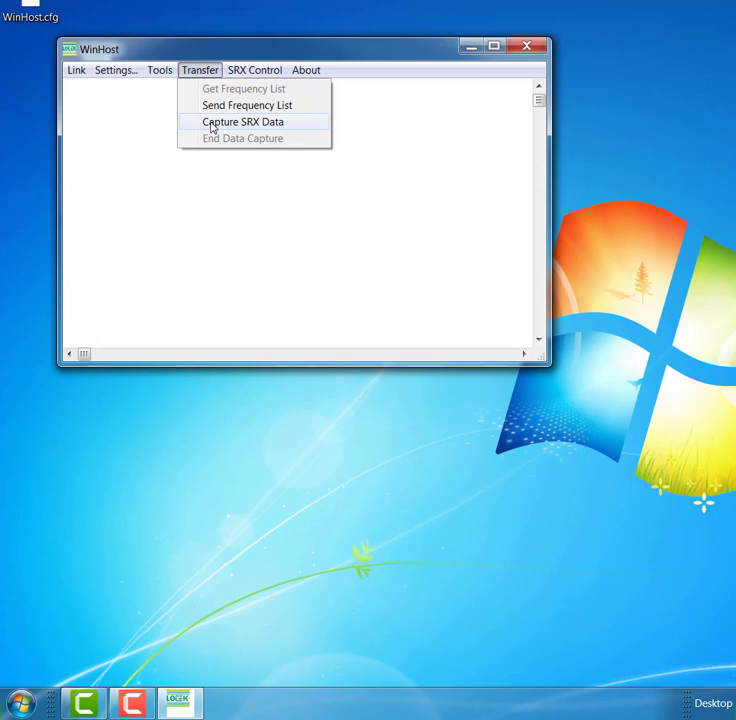
pyautogui.click(212, 122)
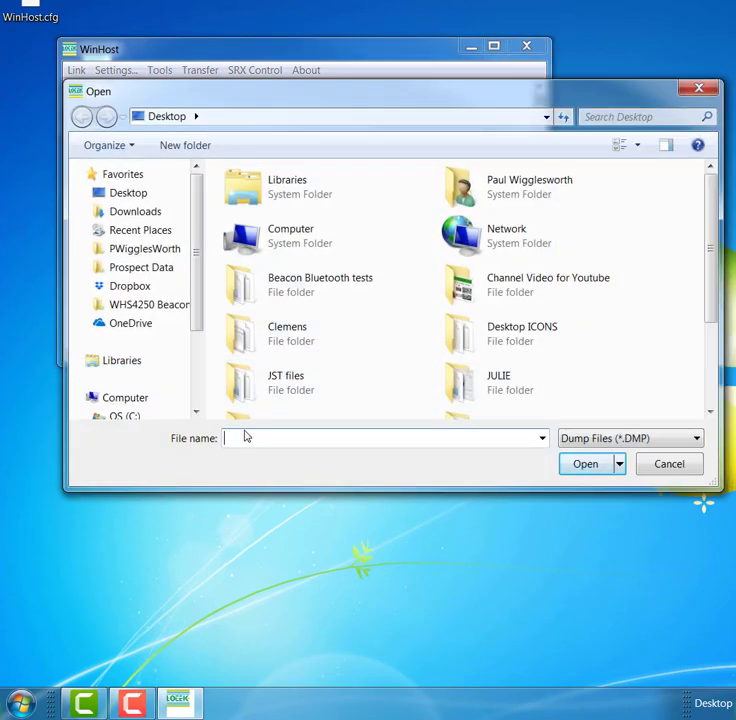
pyautogui.write('W5')
pyautogui.write('x3 Du')
pyautogui.write('mp')
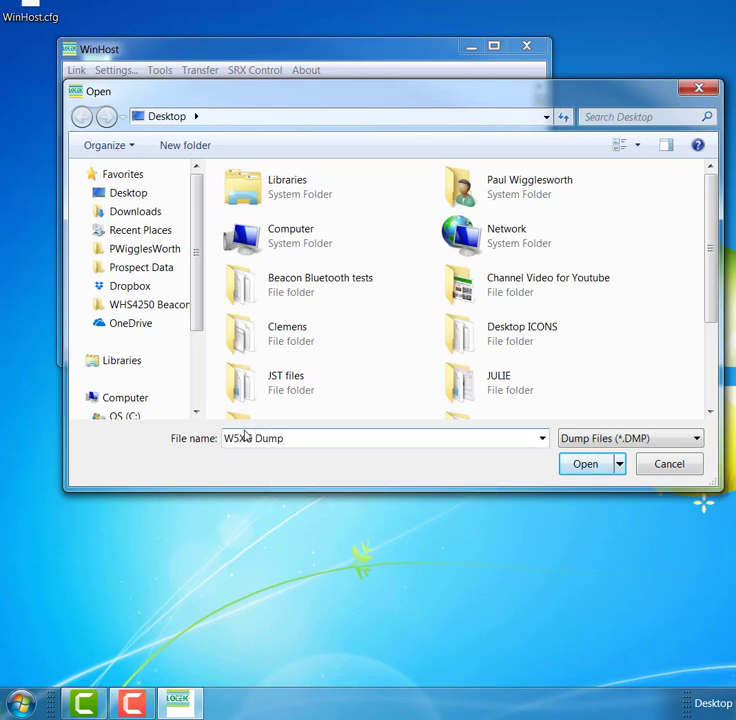
pyautogui.click(585, 465)
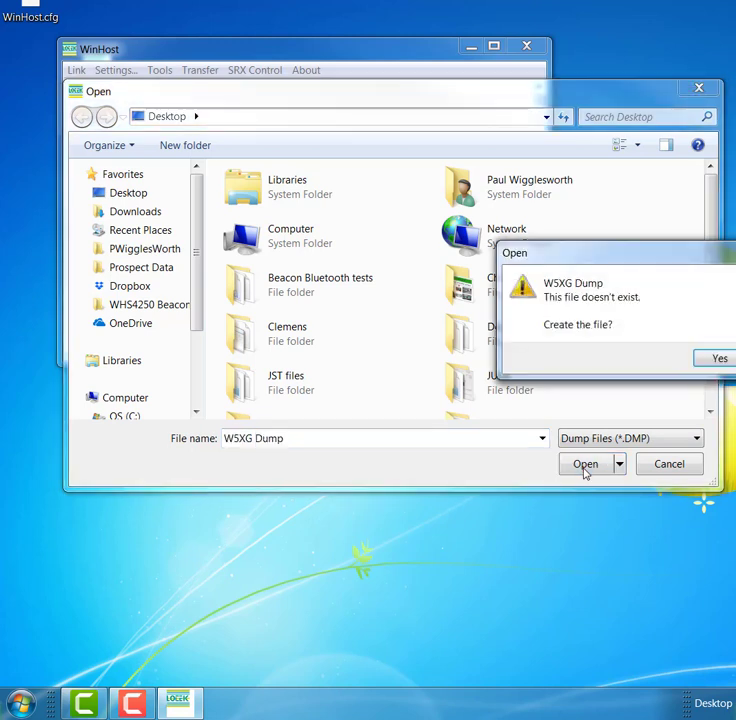
pyautogui.moveTo(611, 263); pyautogui.dragTo(355, 276)
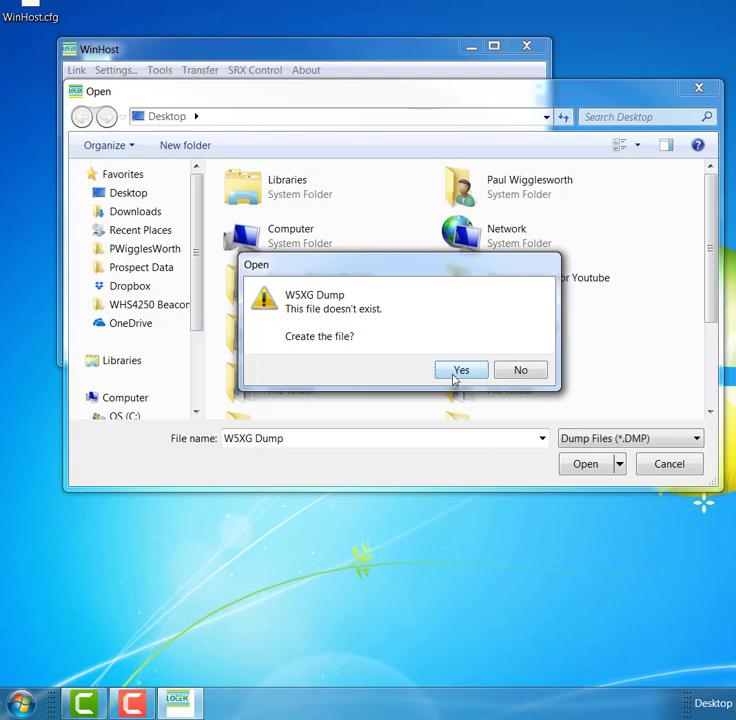
pyautogui.click(455, 373)
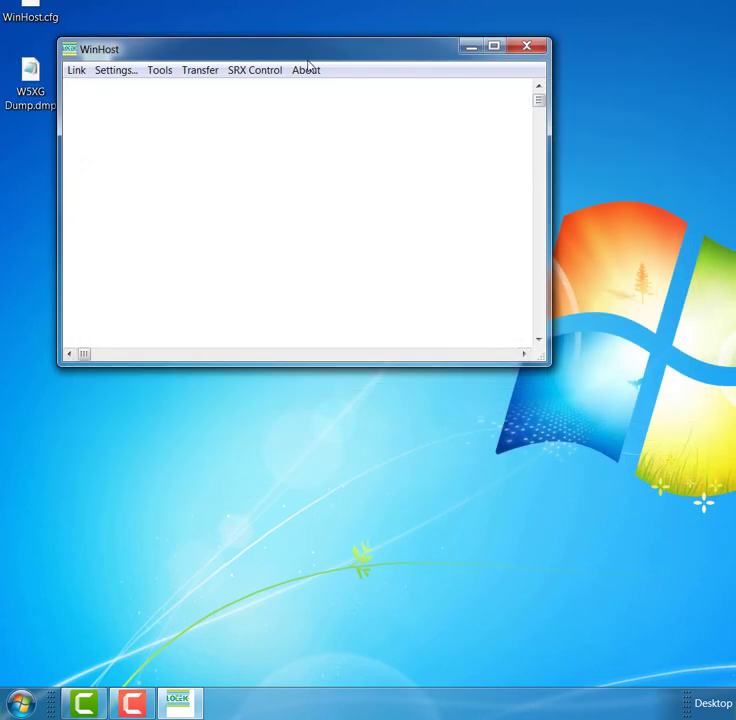
# Connect the link to the SRX receiver, let the data dump run and dismiss its completion message.
pyautogui.moveTo(317, 48); pyautogui.dragTo(340, 94)
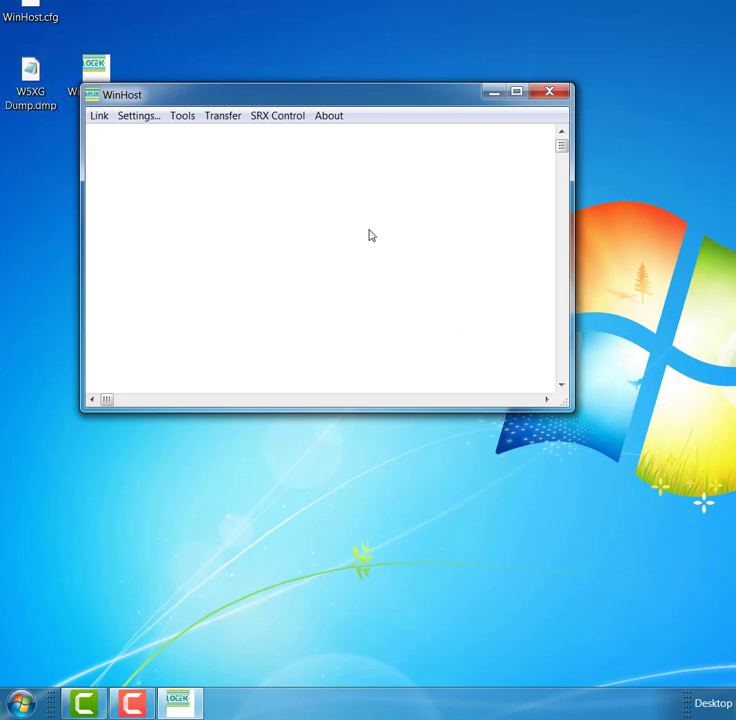
pyautogui.click(98, 116)
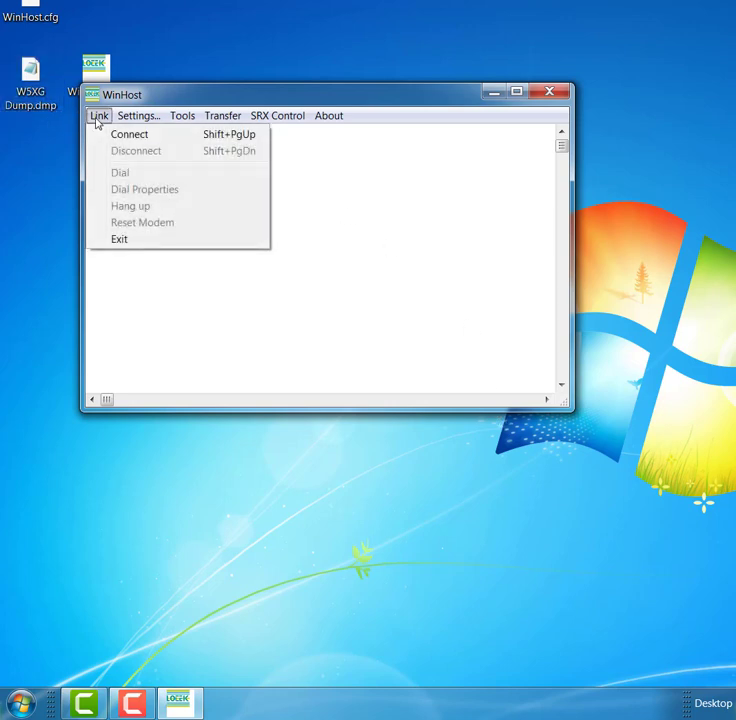
pyautogui.click(124, 137)
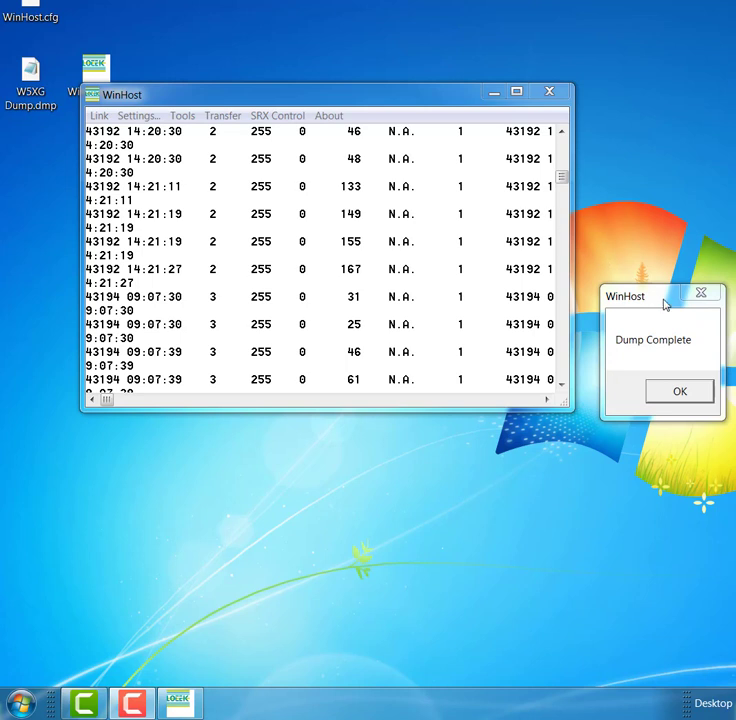
pyautogui.moveTo(665, 304); pyautogui.dragTo(296, 242)
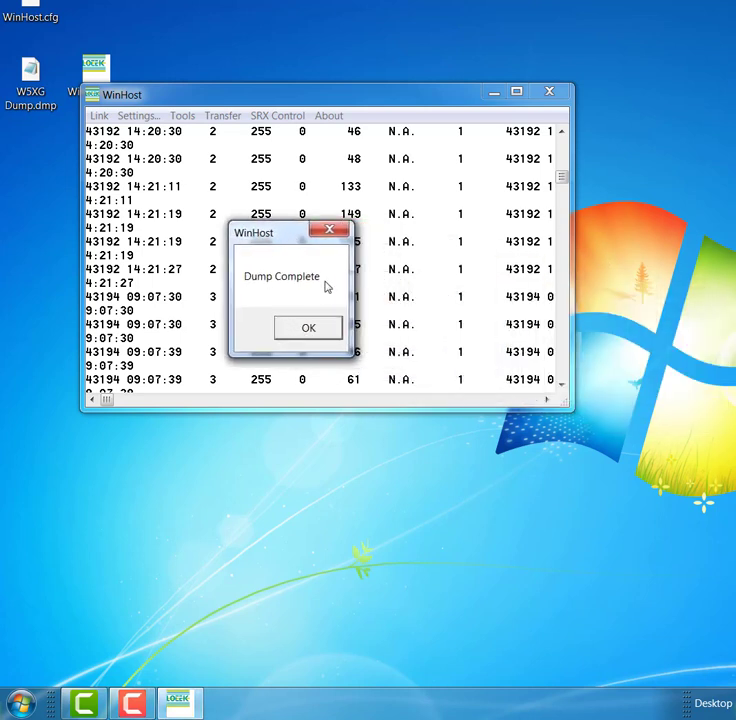
pyautogui.click(304, 335)
pyautogui.click(305, 334)
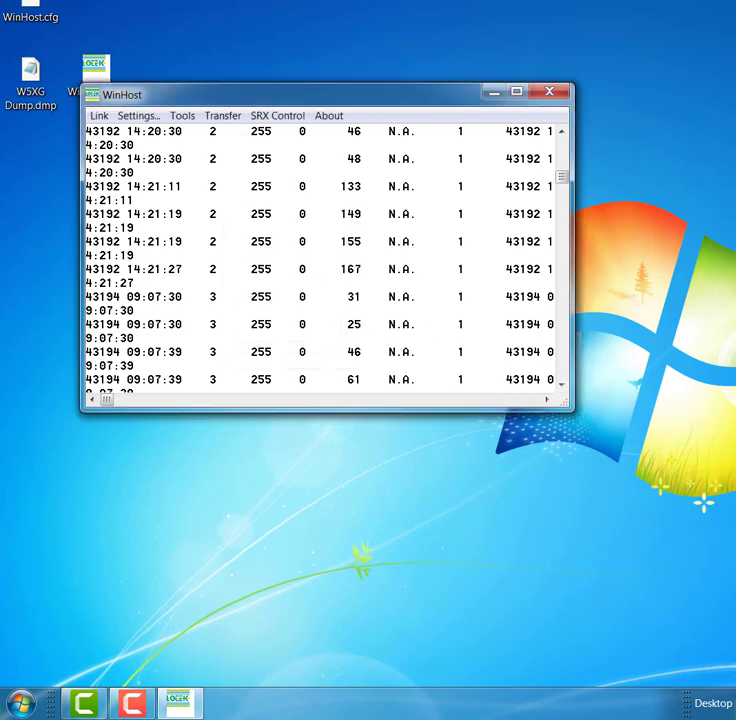